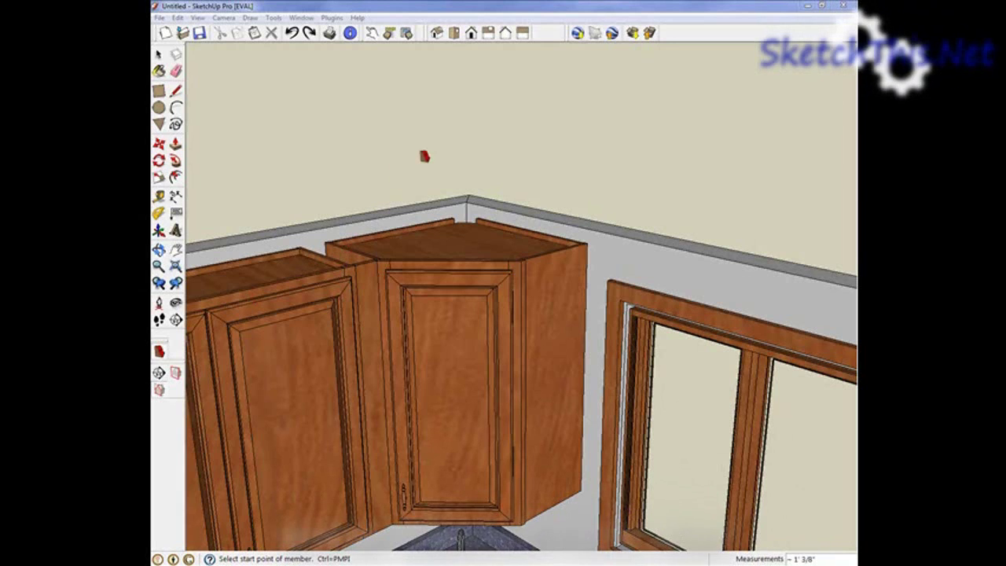
# Open the Profile Builder dialog and place it clear of the wall cabinets.
pyautogui.click(158, 56)
pyautogui.moveTo(441, 116); pyautogui.dragTo(545, 140, button='middle')
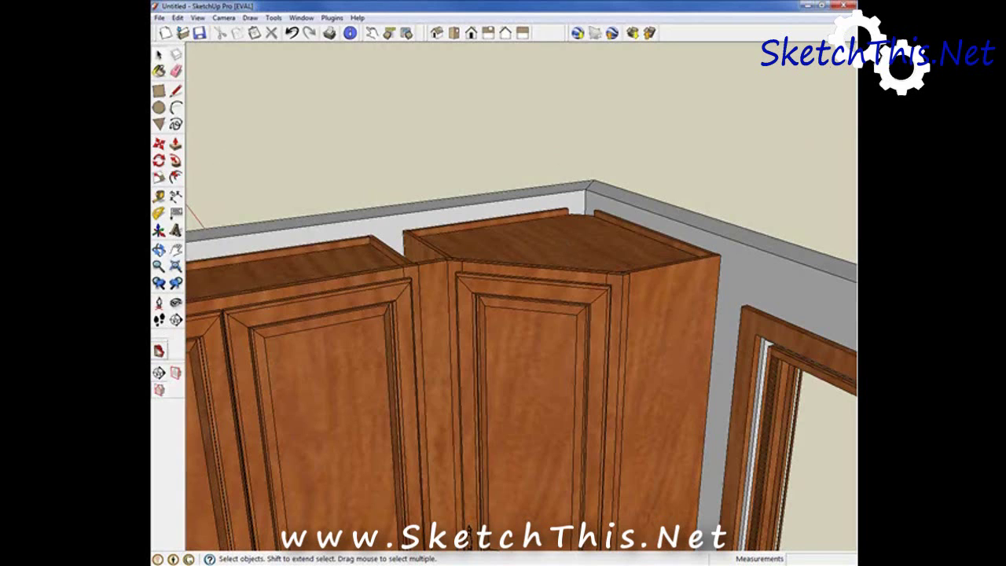
pyautogui.click(161, 349)
pyautogui.moveTo(412, 98); pyautogui.dragTo(348, 67)
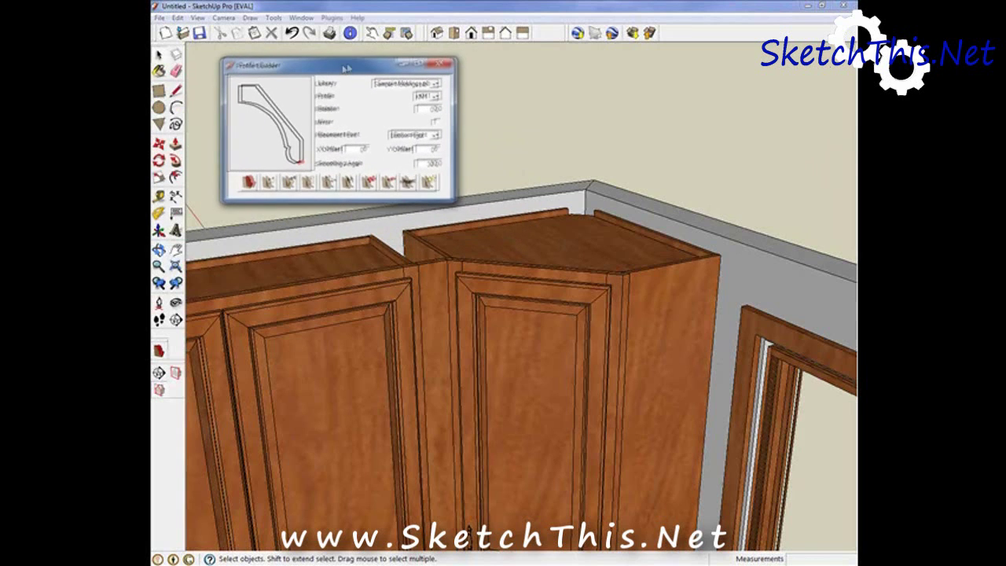
# Build KM1 crown molding along the top edges of the corner cabinet and the adjoining cabinets up to the wine-rack cabinet.
pyautogui.click(247, 184)
pyautogui.click(246, 182)
pyautogui.click(733, 250)
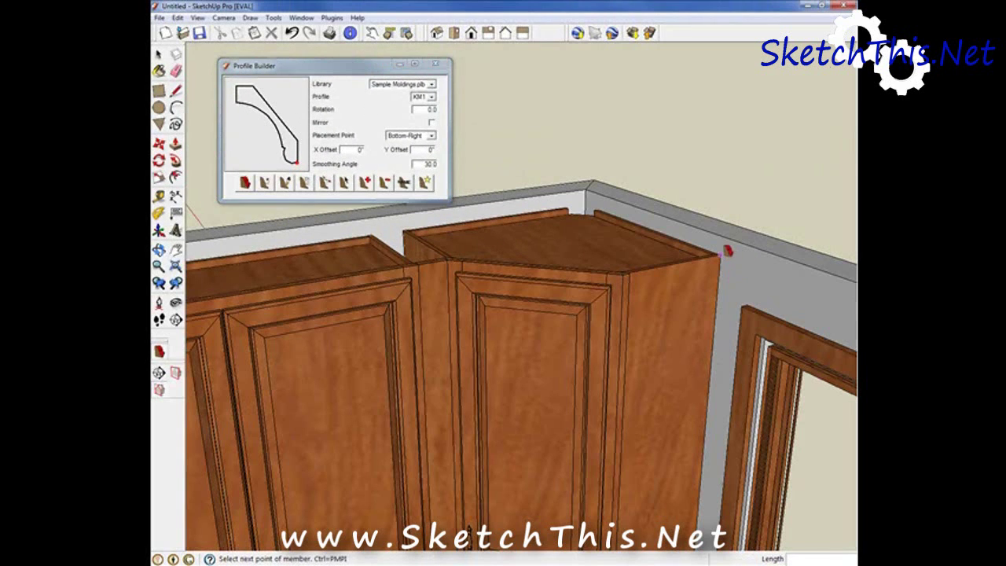
pyautogui.click(450, 260)
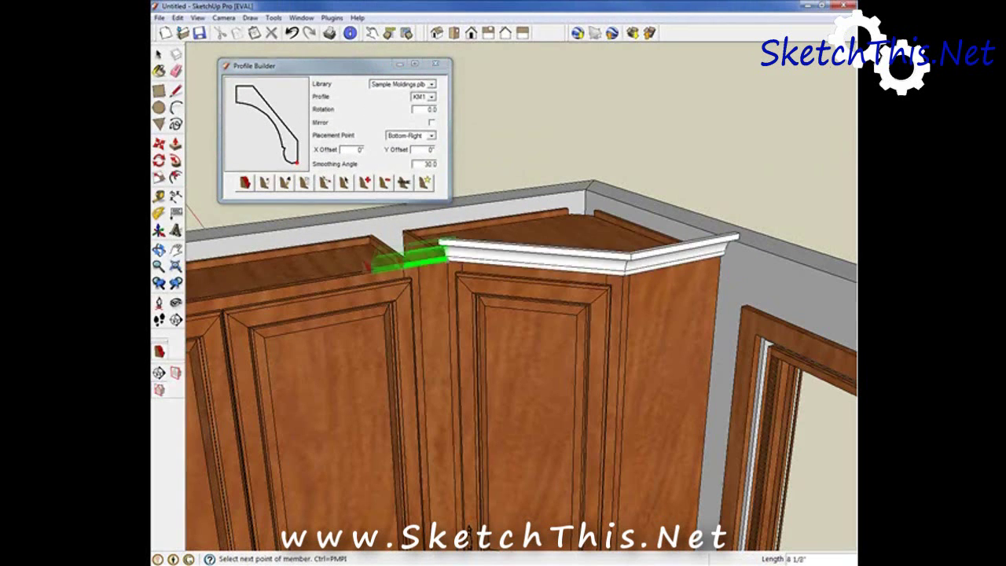
pyautogui.scroll(-1, 355, 272)
pyautogui.keyDown('shift'); pyautogui.moveTo(357, 270); pyautogui.dragTo(652, 231, button='middle'); pyautogui.keyUp('shift')
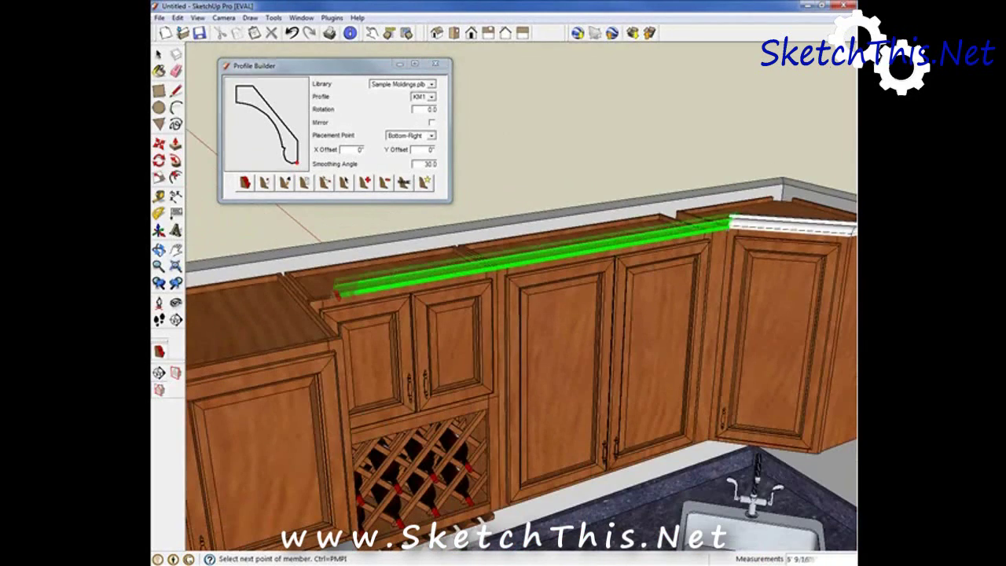
pyautogui.click(323, 297)
pyautogui.keyDown('shift'); pyautogui.moveTo(725, 250); pyautogui.dragTo(545, 255, button='middle'); pyautogui.keyUp('shift')
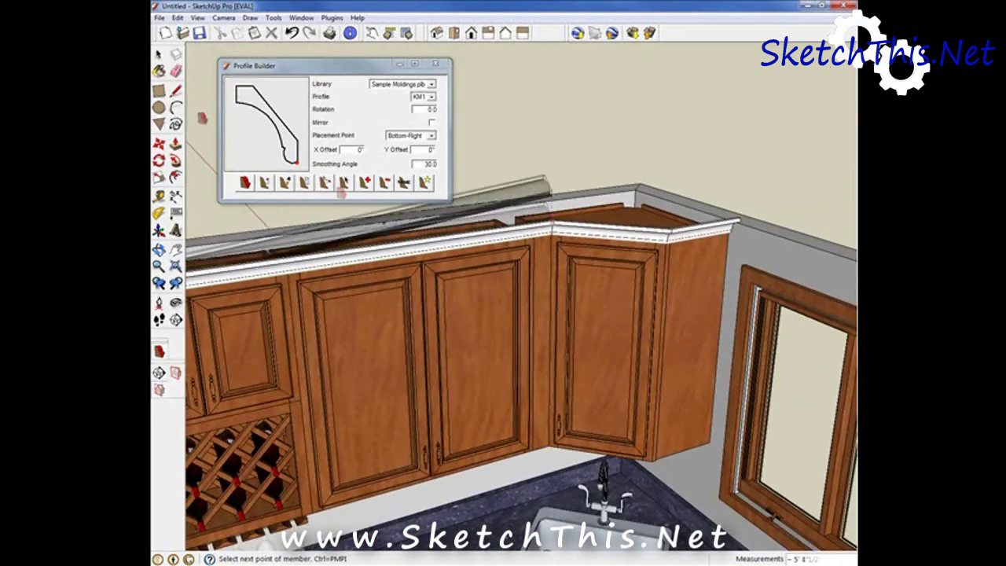
pyautogui.click(159, 55)
# Paste the copied molding profile face onto the wall above the window, beside the corner cabinet.
pyautogui.scroll(4, 667, 195)
pyautogui.moveTo(665, 195); pyautogui.dragTo(507, 195, button='middle')
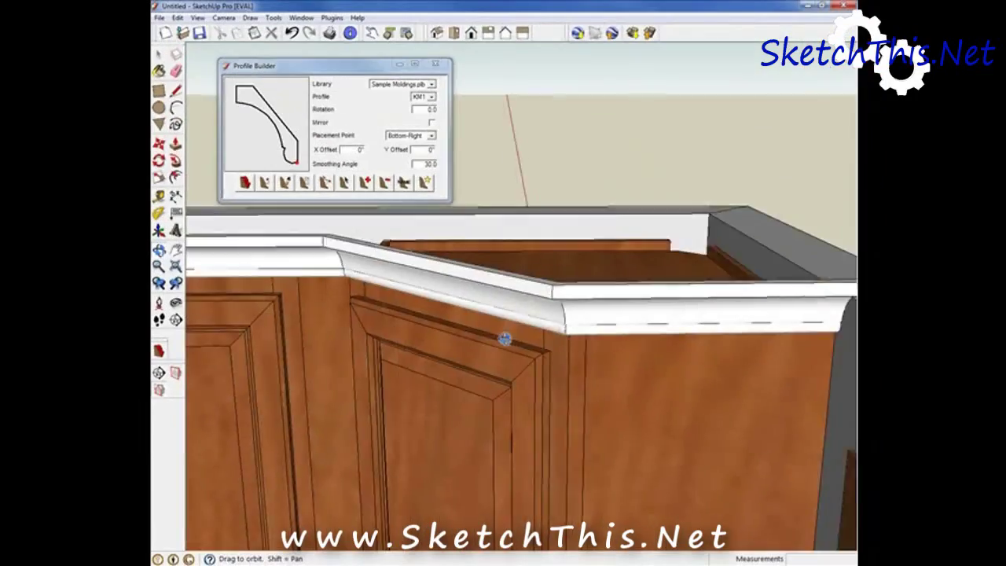
pyautogui.moveTo(506, 337)
pyautogui.mouseDown(button='middle')
pyautogui.moveTo(661, 328)
pyautogui.moveTo(520, 305)
pyautogui.moveTo(622, 299)
pyautogui.mouseUp(button='middle')
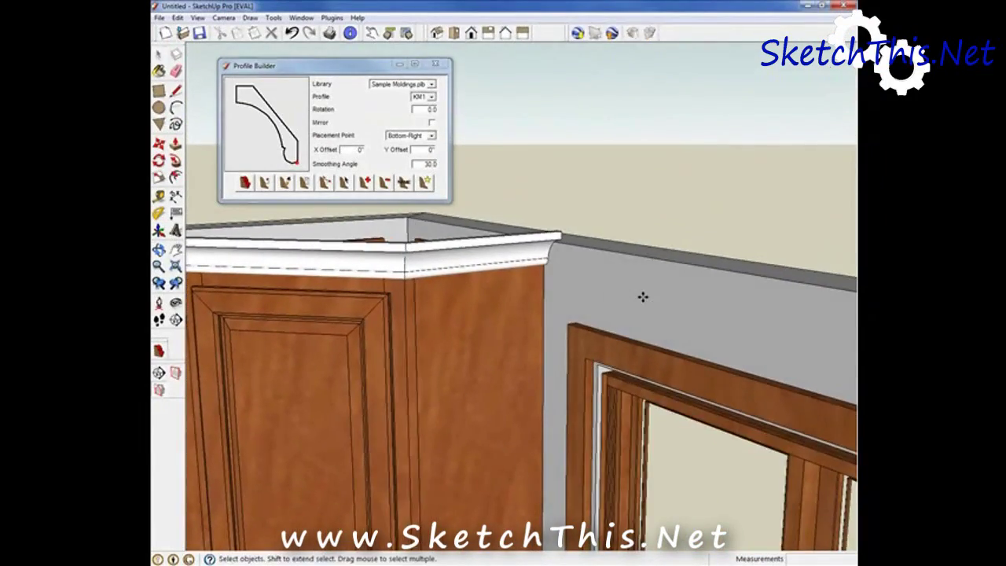
pyautogui.hotkey('ctrl', 'v')
pyautogui.click(634, 323)
pyautogui.scroll(4, 630, 303)
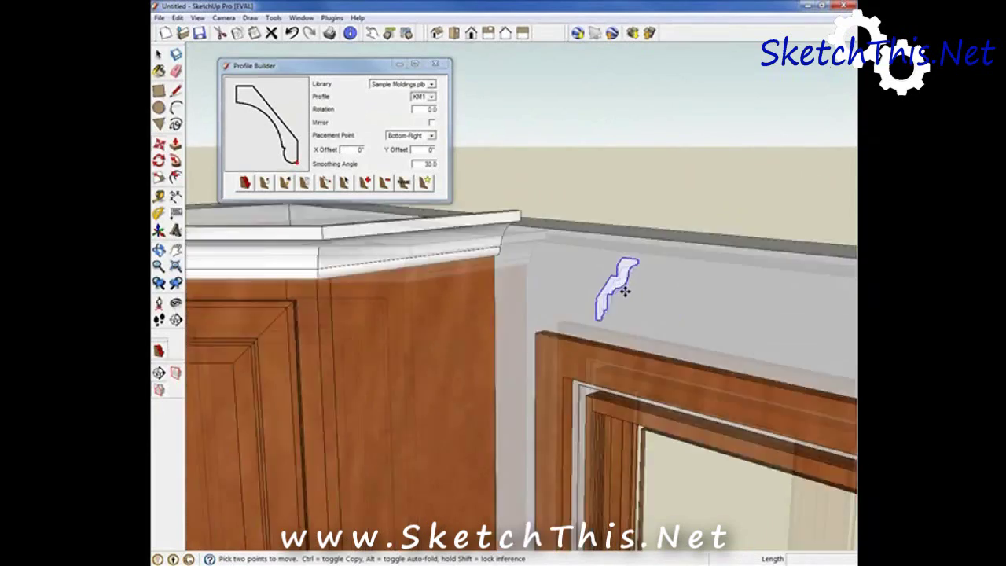
pyautogui.moveTo(625, 291); pyautogui.dragTo(625, 318, button='middle')
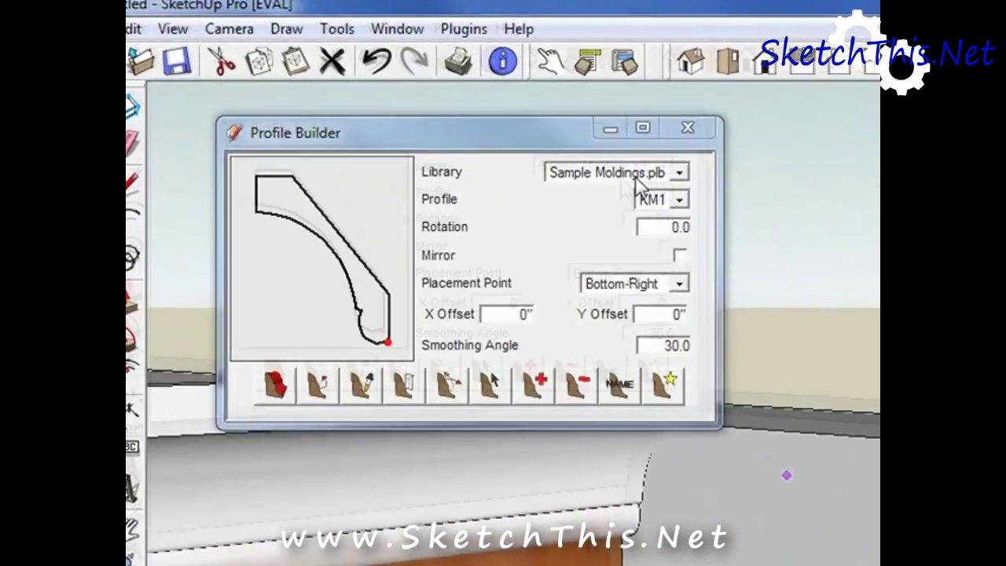
# Add the pasted face to the Sample Moldings library as a new profile named BigMolding.
pyautogui.click(414, 84)
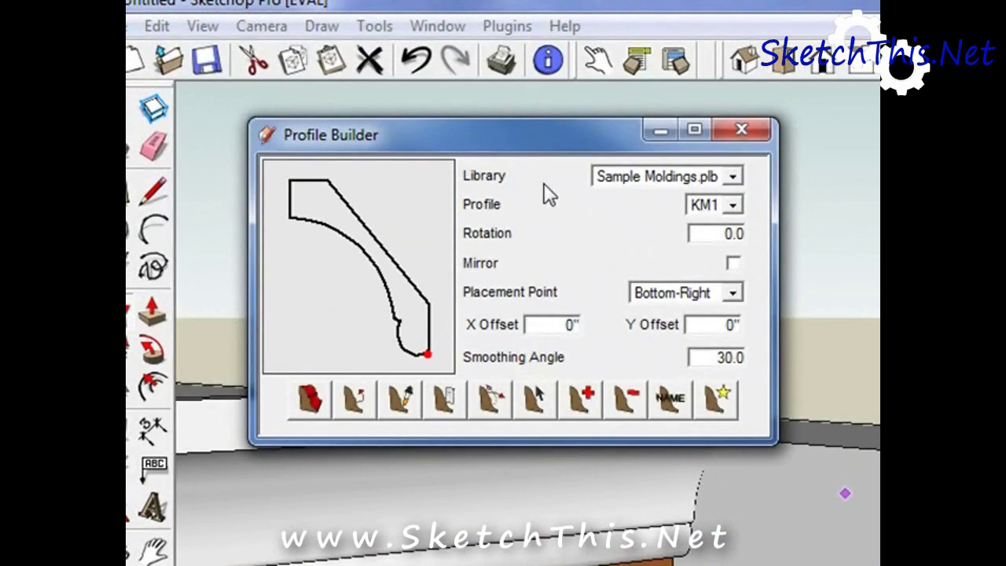
pyautogui.click(576, 397)
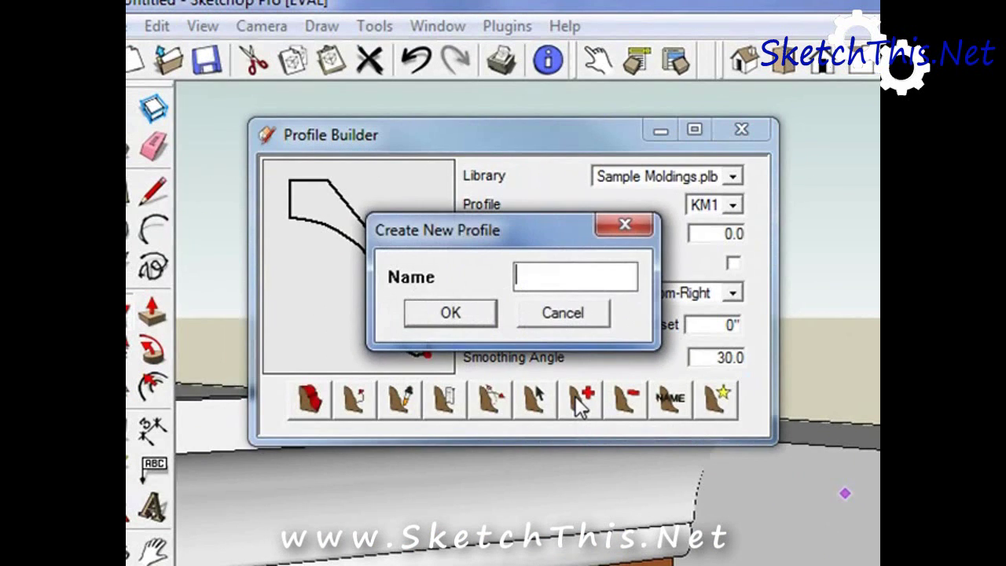
pyautogui.write('Big Molding')
pyautogui.press('Return')
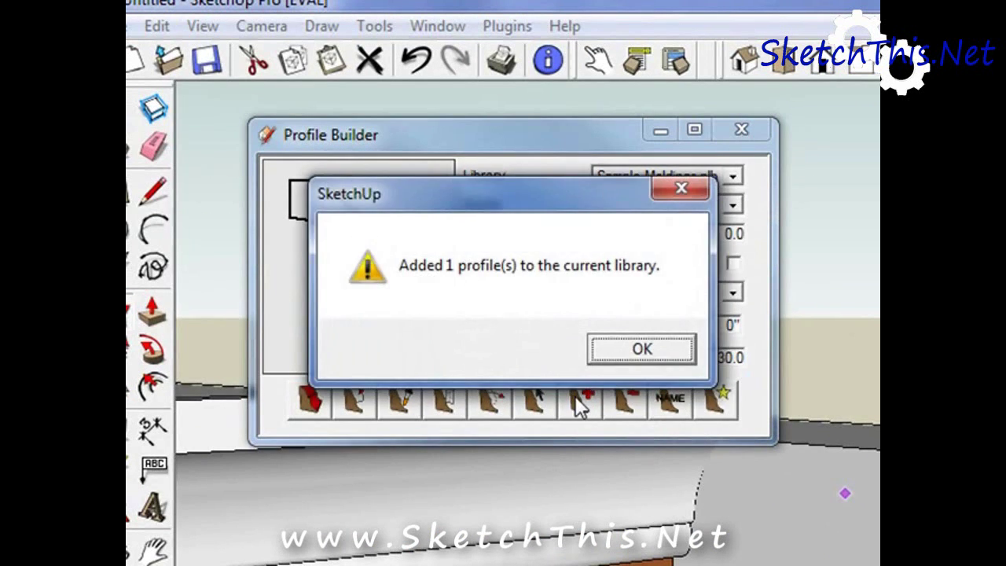
pyautogui.click(626, 348)
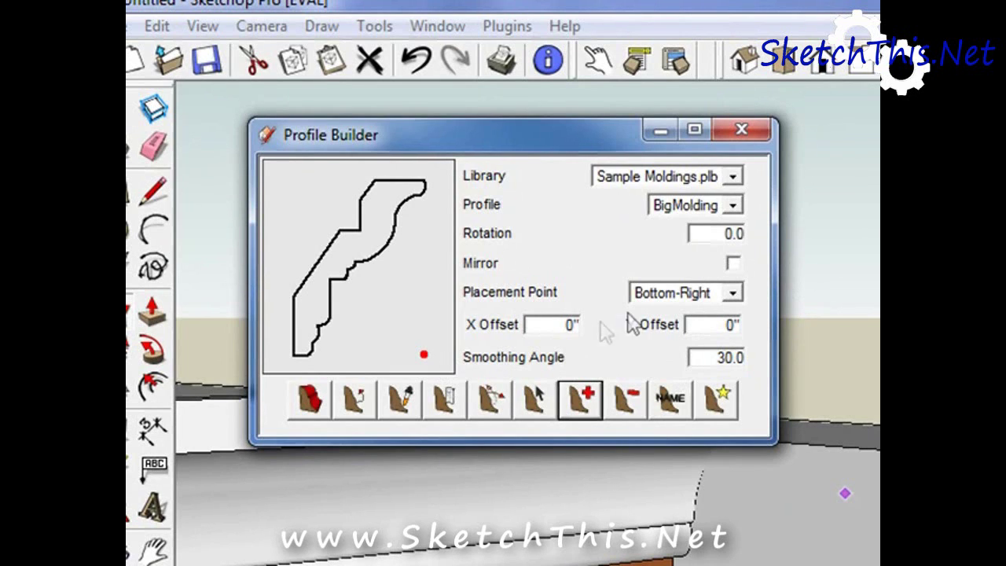
# Set the BigMolding placement point to Bottom-Left, after trying Center, and the Y offset to -.5.
pyautogui.click(666, 294)
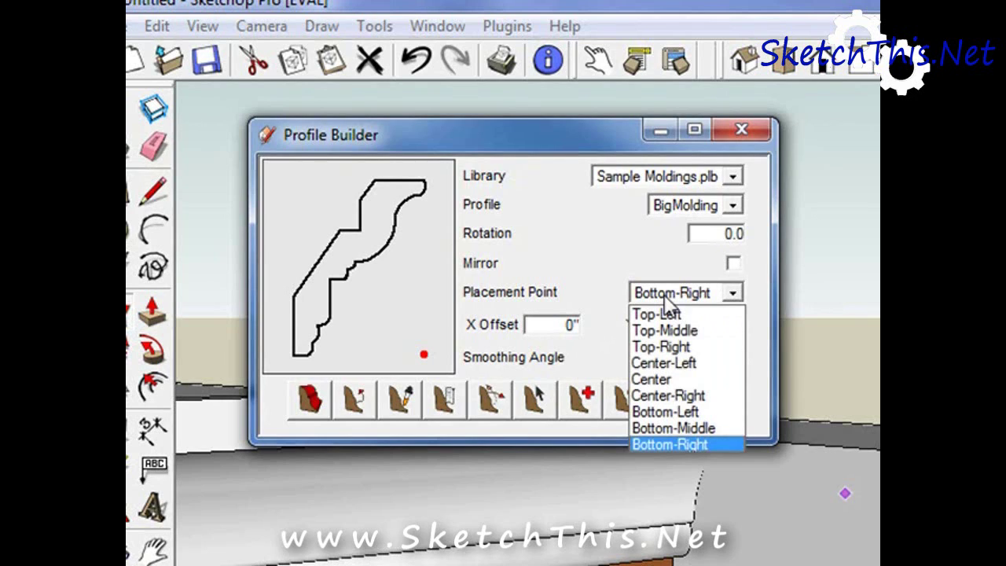
pyautogui.click(682, 379)
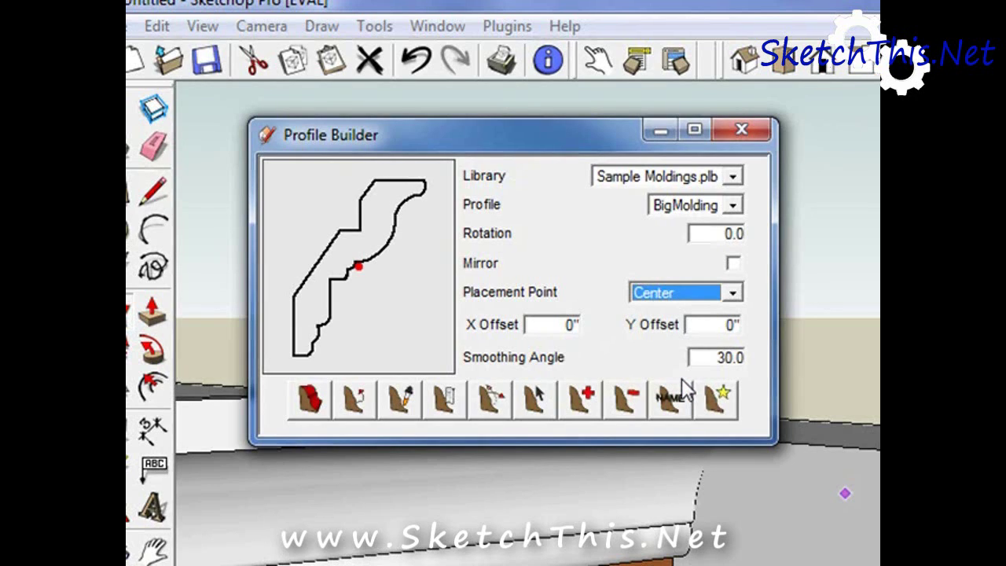
pyautogui.click(661, 298)
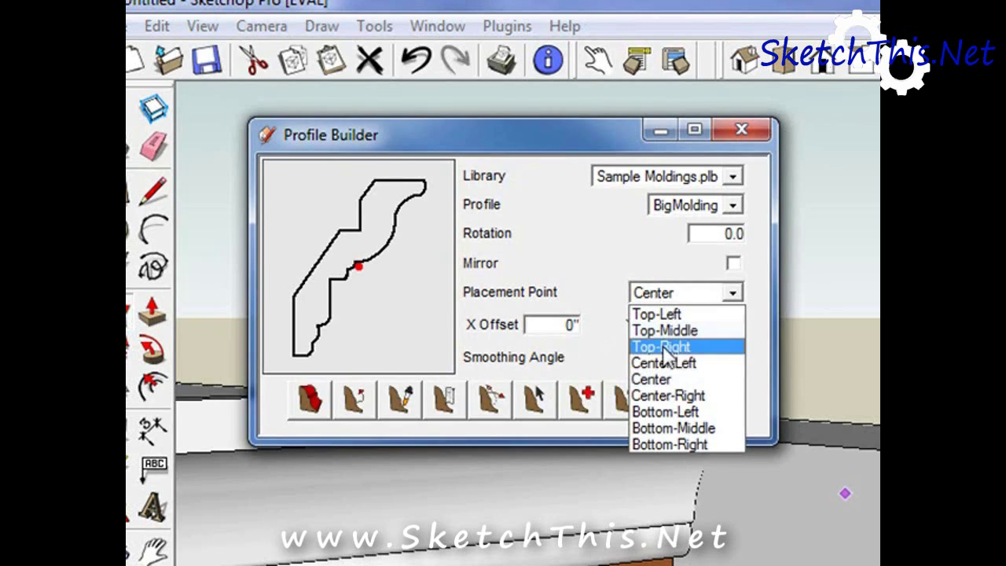
pyautogui.click(689, 417)
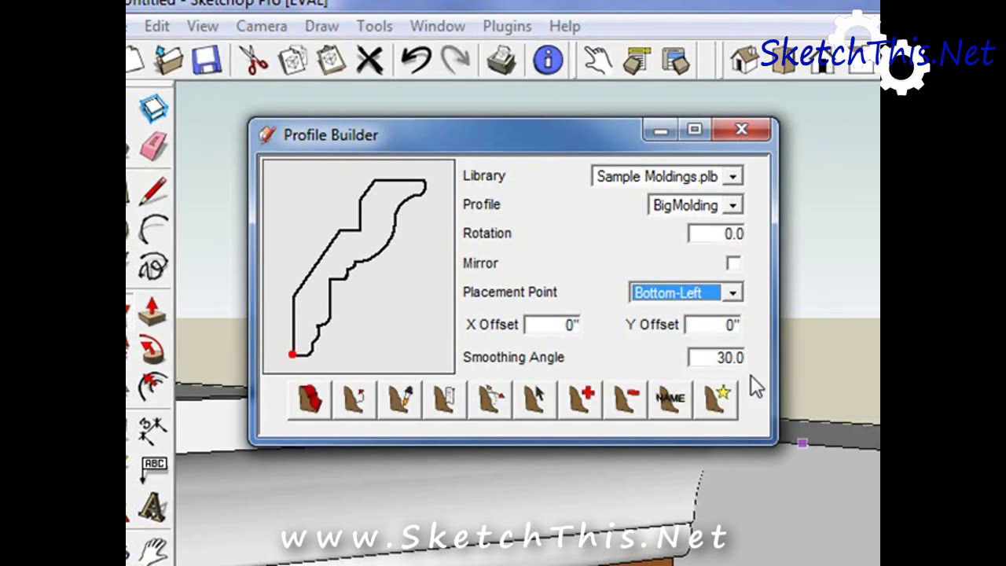
pyautogui.doubleClick(713, 325)
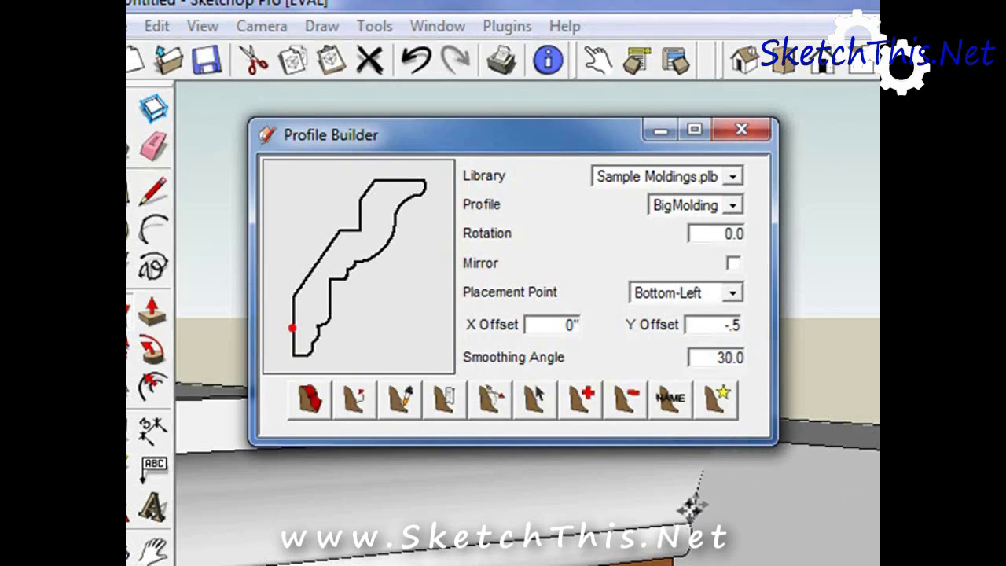
# Select the crown molding on the cabinets and choose profile KM2 with the Bottom-Right placement point.
pyautogui.keyDown('shift'); pyautogui.moveTo(685, 522); pyautogui.dragTo(778, 551, button='middle'); pyautogui.keyUp('shift')
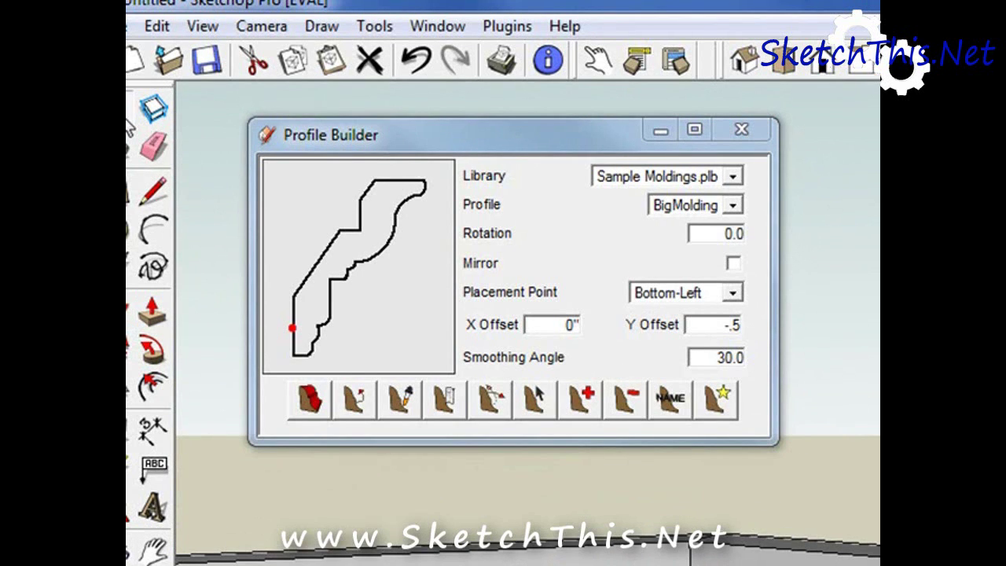
pyautogui.keyDown('shift'); pyautogui.moveTo(572, 523); pyautogui.dragTo(348, 282, button='middle'); pyautogui.keyUp('shift')
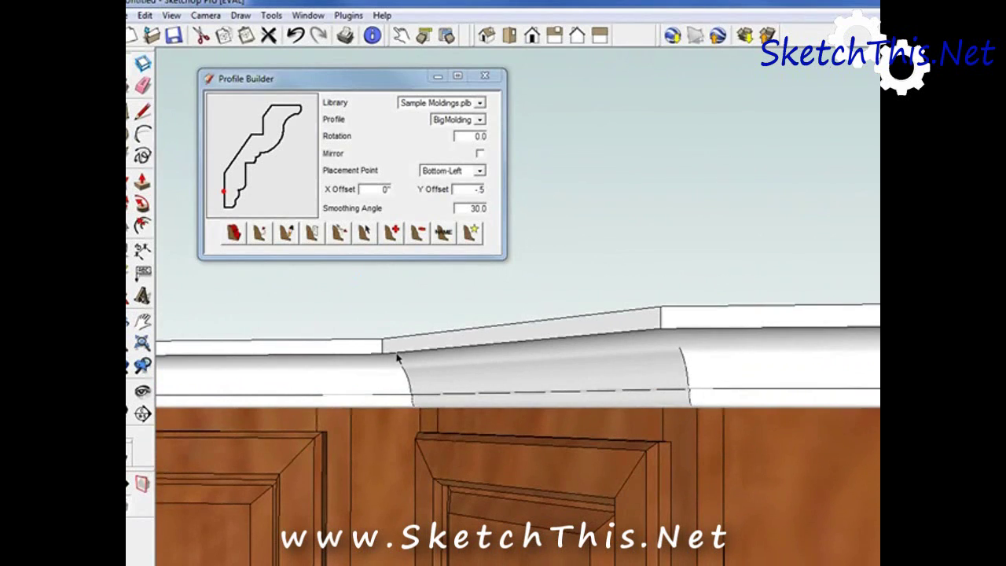
pyautogui.click(397, 358)
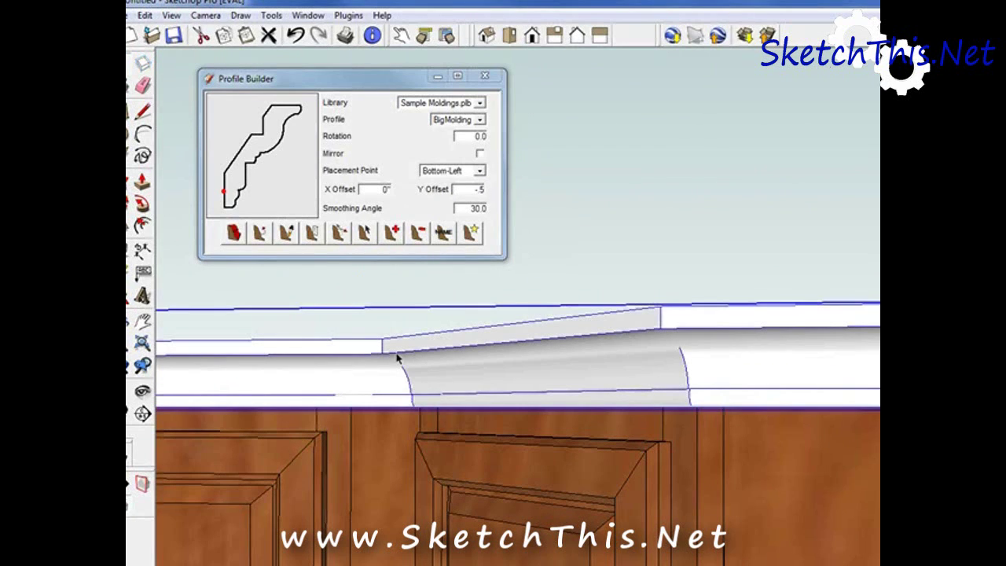
pyautogui.click(479, 119)
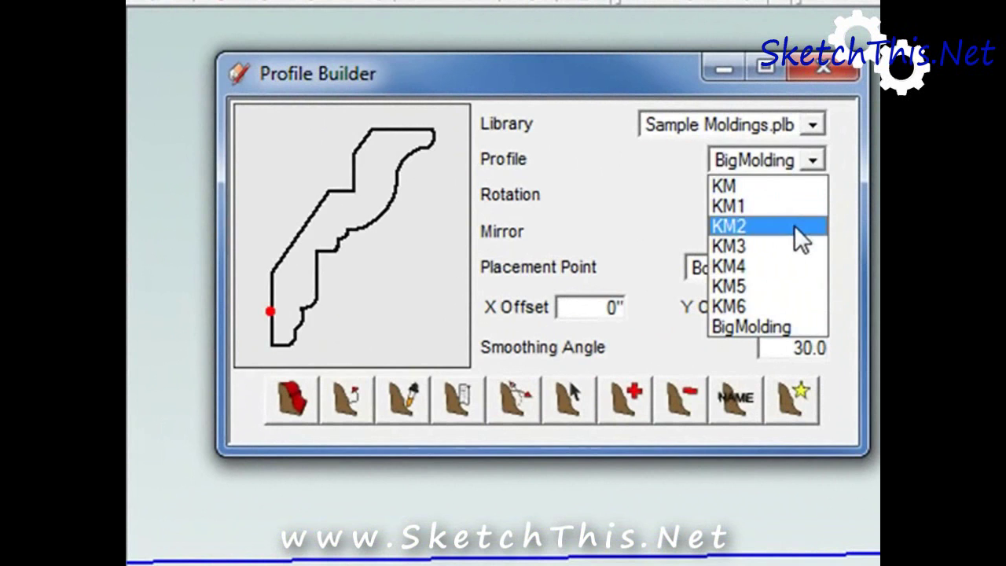
pyautogui.click(794, 226)
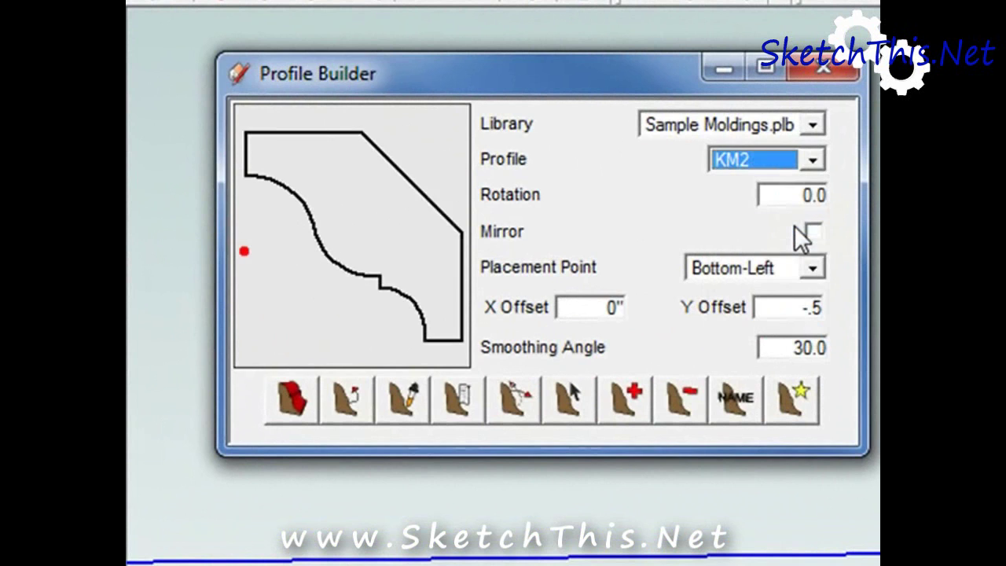
pyautogui.click(773, 272)
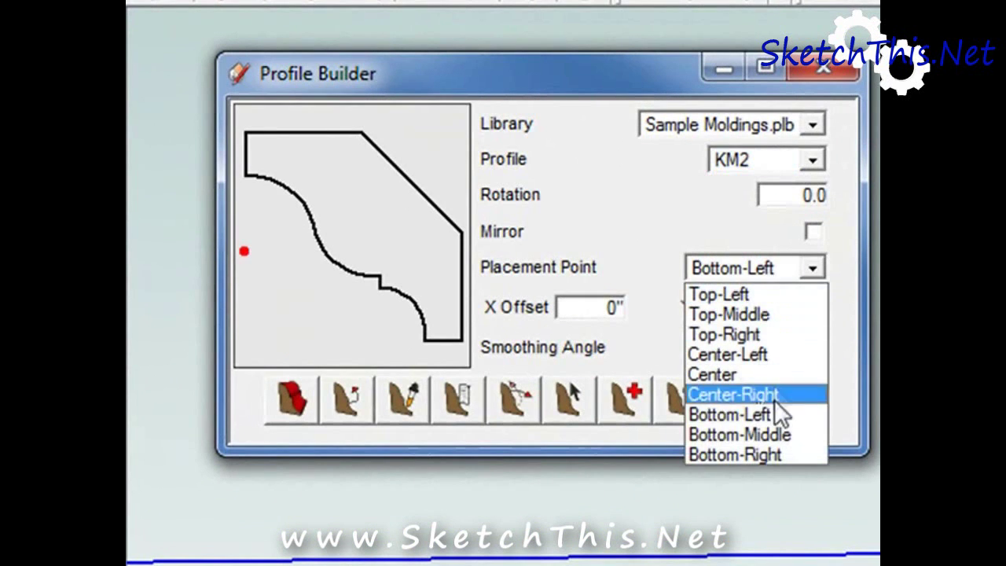
pyautogui.click(775, 456)
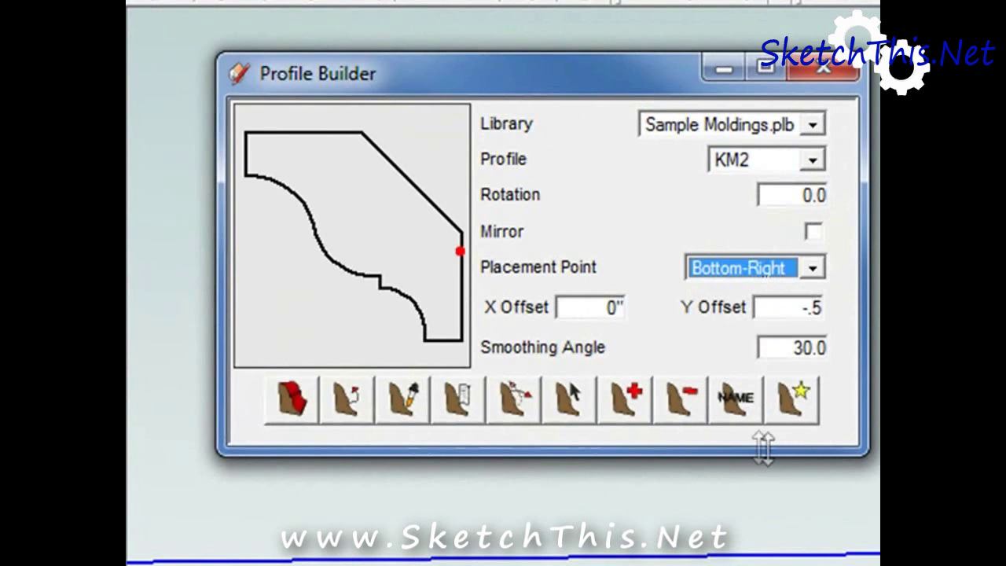
# Apply only the Profile property to the selected crown molding so it uses KM2.
pyautogui.click(466, 403)
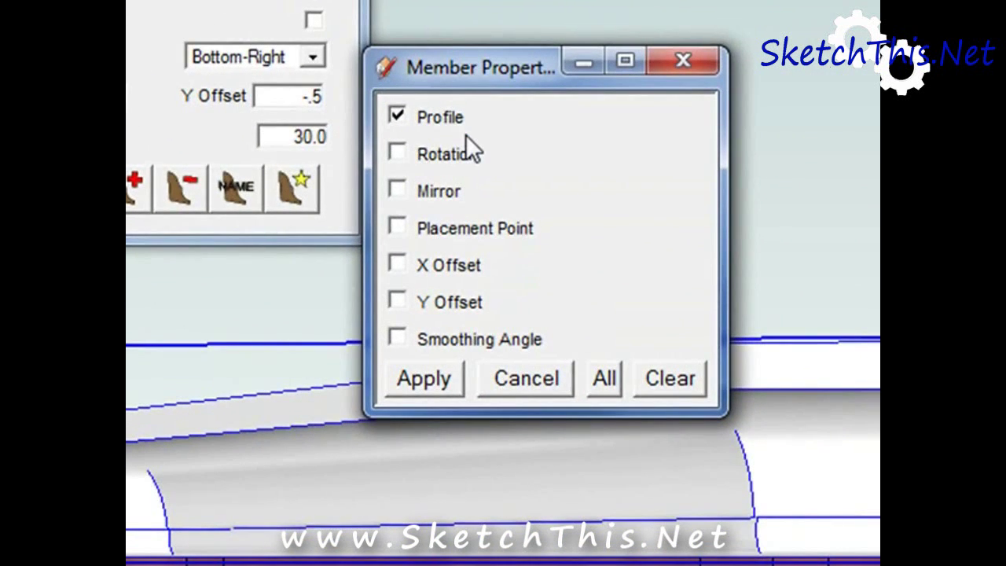
pyautogui.click(397, 378)
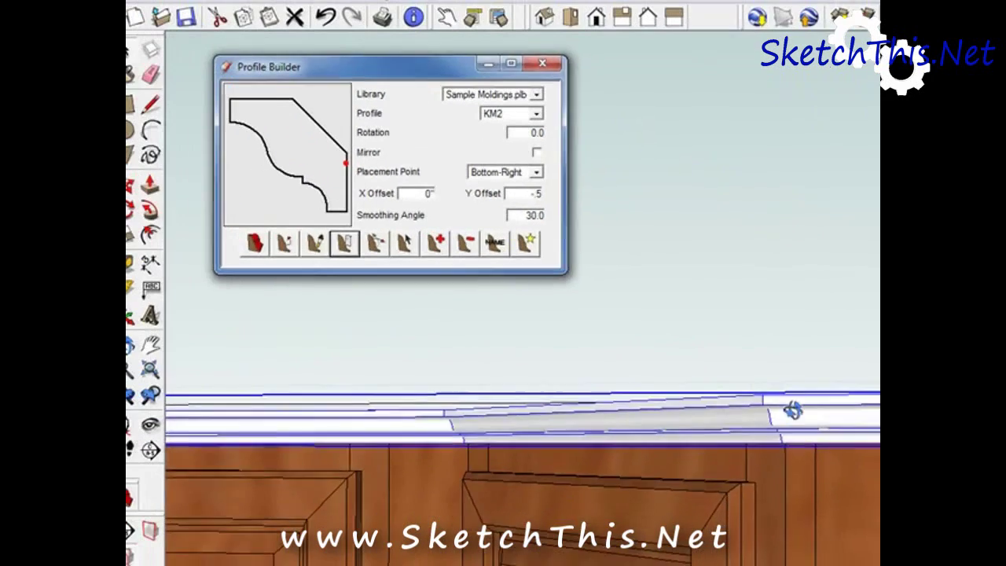
pyautogui.moveTo(792, 410); pyautogui.dragTo(705, 354, button='middle')
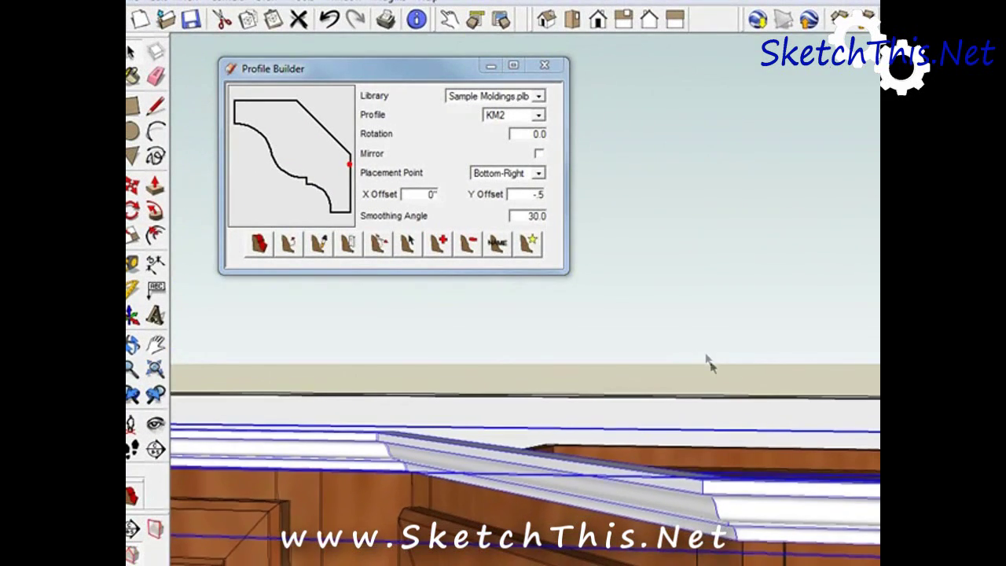
# Delete the selected crown molding from the wall cabinets.
pyautogui.press('Delete')
pyautogui.moveTo(596, 366); pyautogui.dragTo(847, 417, button='middle')
pyautogui.scroll(-4, 699, 429)
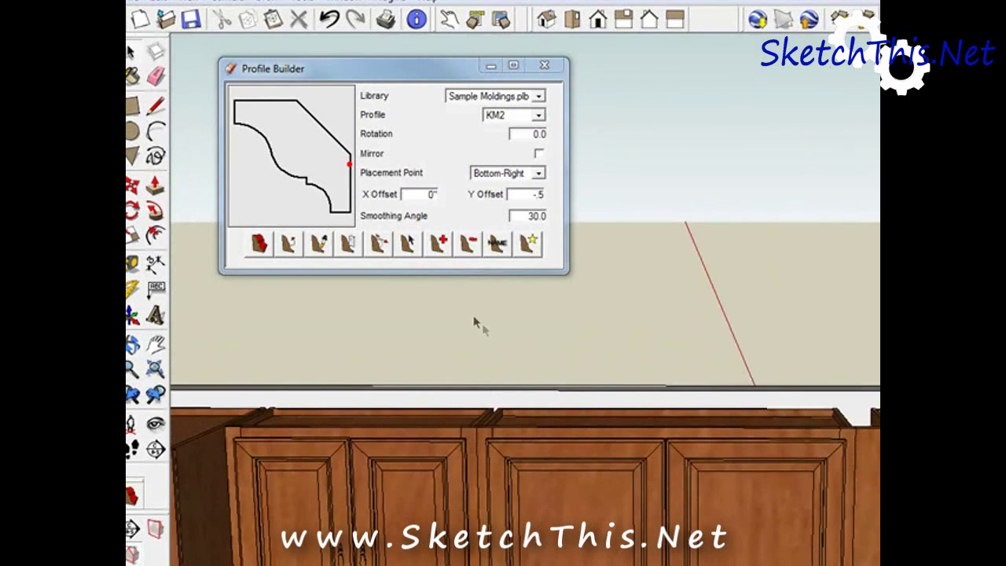
# Build KM2 crown molding along the corner cabinet run and along the top edges of the cabinet at the far end.
pyautogui.click(137, 497)
pyautogui.keyDown('shift'); pyautogui.moveTo(733, 389); pyautogui.dragTo(612, 410, button='middle'); pyautogui.keyUp('shift')
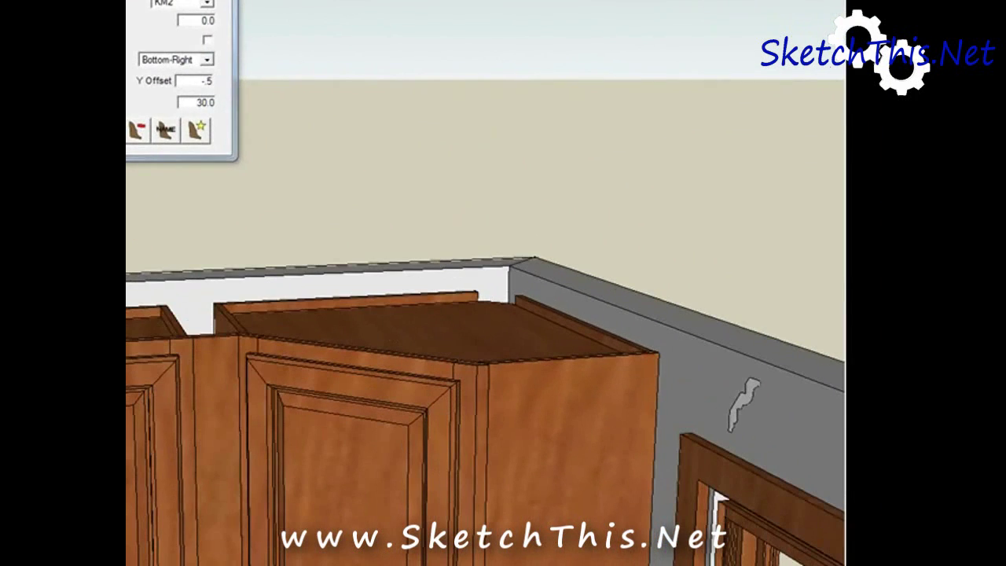
pyautogui.click(658, 353)
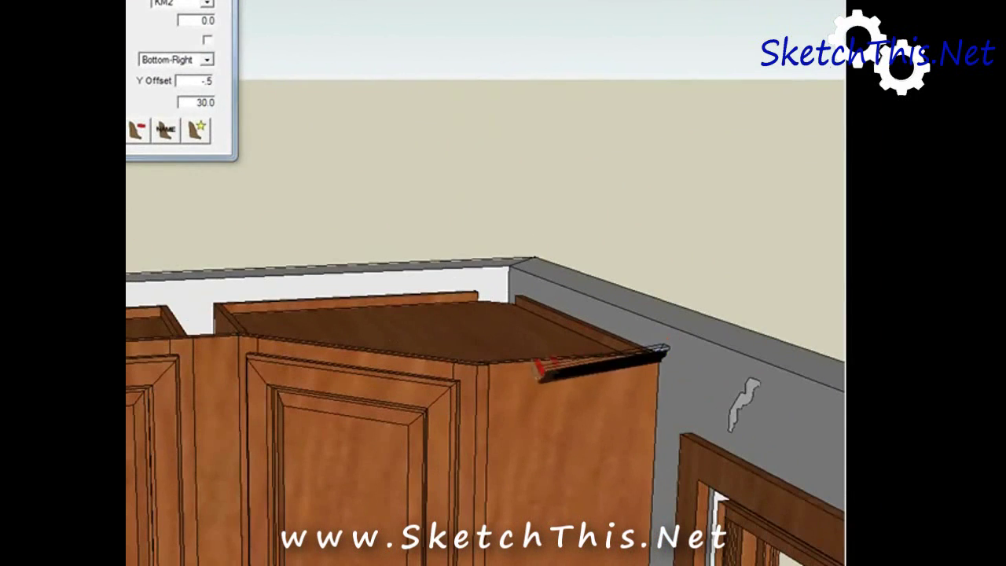
pyautogui.moveTo(491, 359)
pyautogui.mouseDown()
pyautogui.moveTo(240, 328)
pyautogui.moveTo(132, 342)
pyautogui.mouseUp()
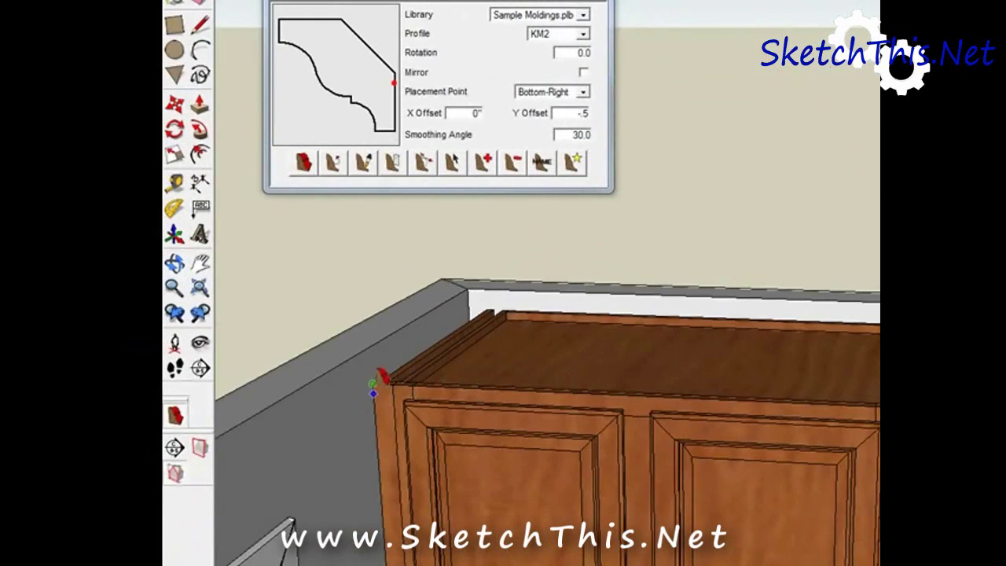
pyautogui.moveTo(375, 385)
pyautogui.mouseDown()
pyautogui.moveTo(686, 396)
pyautogui.moveTo(400, 370)
pyautogui.moveTo(386, 370)
pyautogui.moveTo(885, 406)
pyautogui.mouseUp()
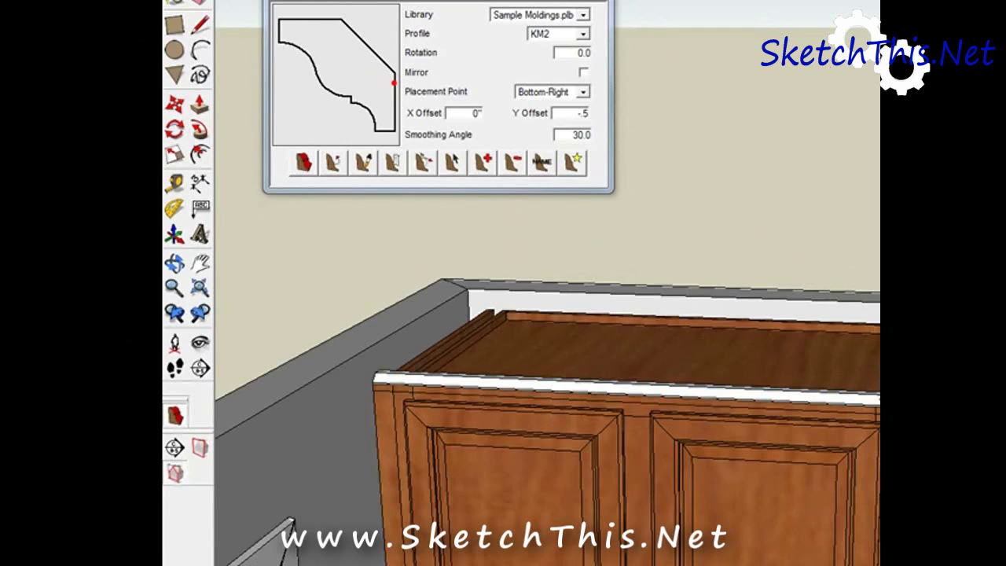
# Turn on Mirror for the KM2 profile and apply it to the far-end cabinet's crown molding.
pyautogui.moveTo(874, 403); pyautogui.dragTo(781, 322, button='middle')
pyautogui.scroll(4, 810, 350)
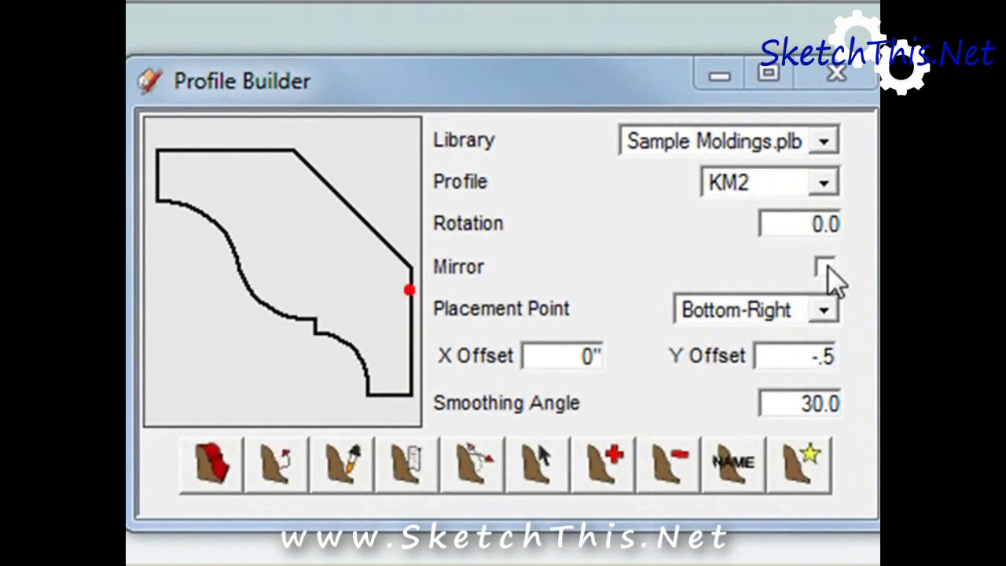
pyautogui.click(824, 267)
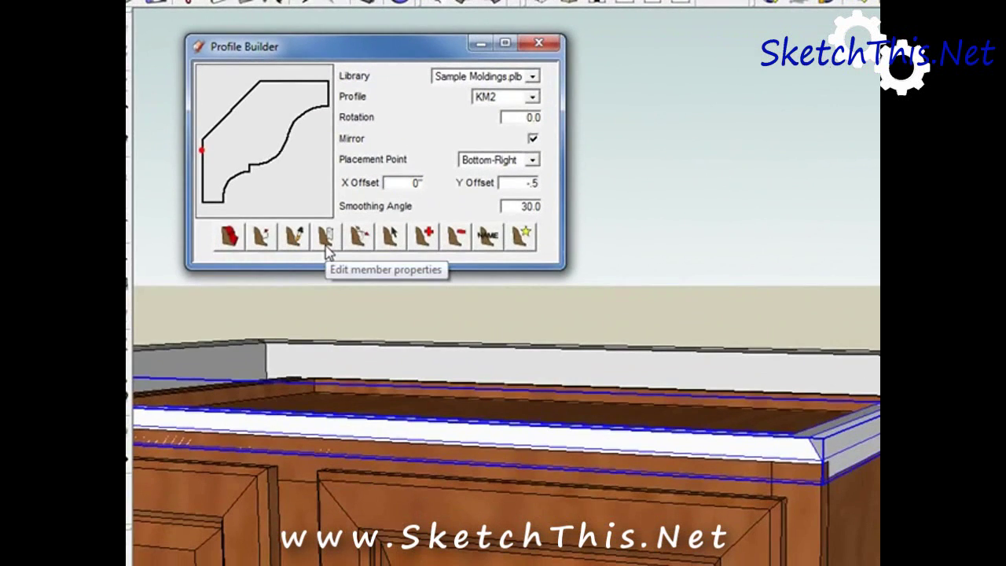
pyautogui.click(328, 249)
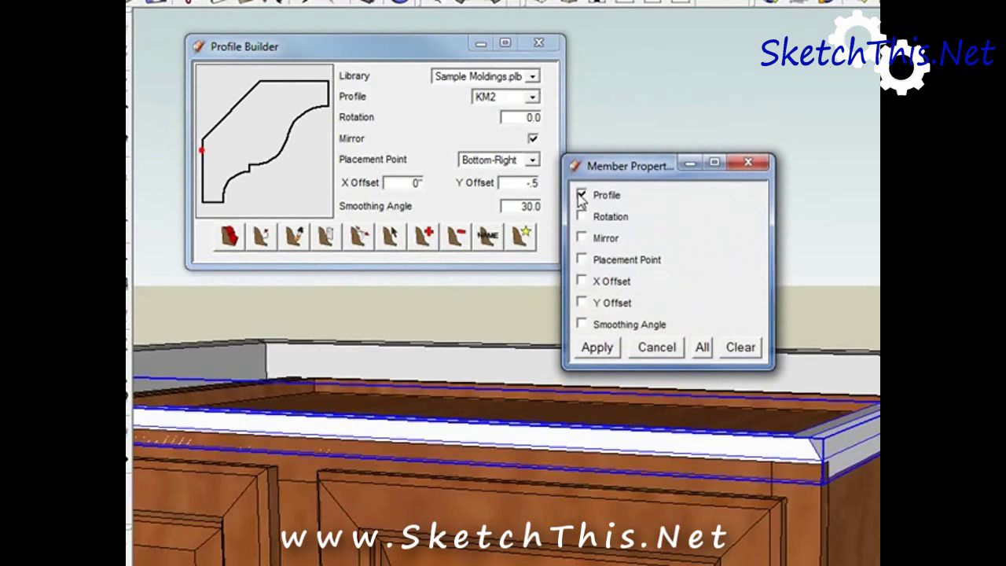
pyautogui.click(598, 348)
pyautogui.moveTo(609, 354); pyautogui.dragTo(597, 336, button='middle')
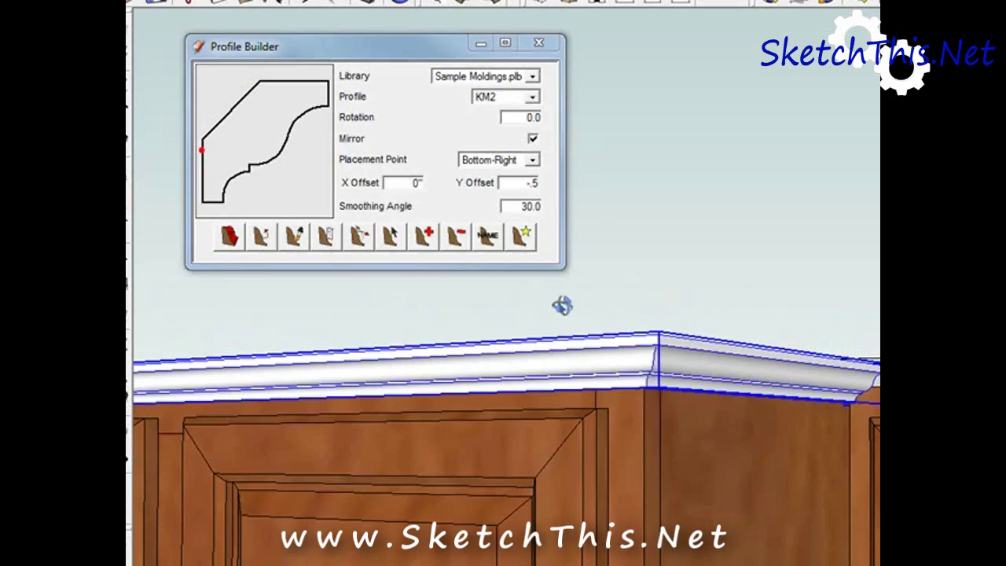
pyautogui.moveTo(562, 303); pyautogui.dragTo(629, 417, button='middle')
pyautogui.scroll(-5, 633, 413)
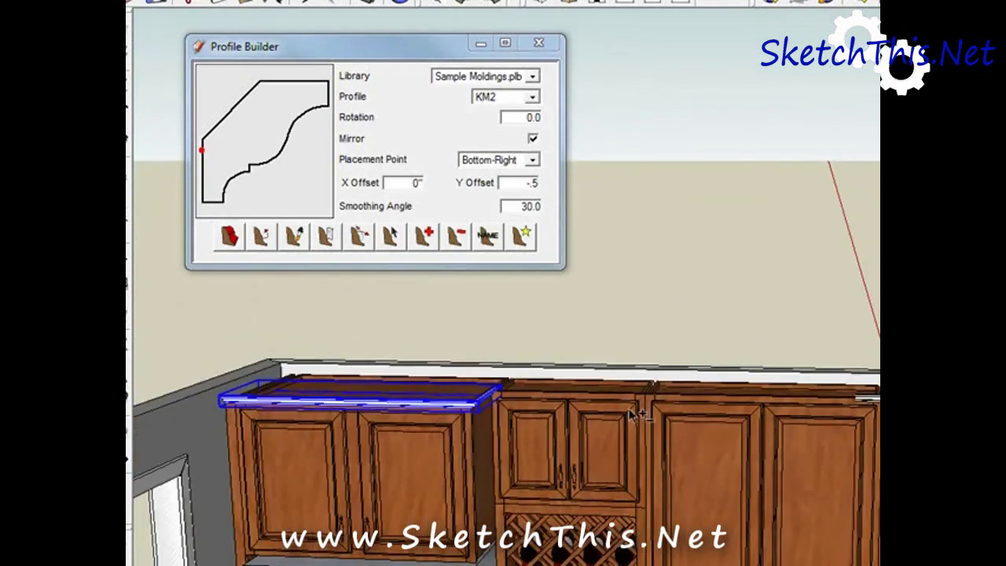